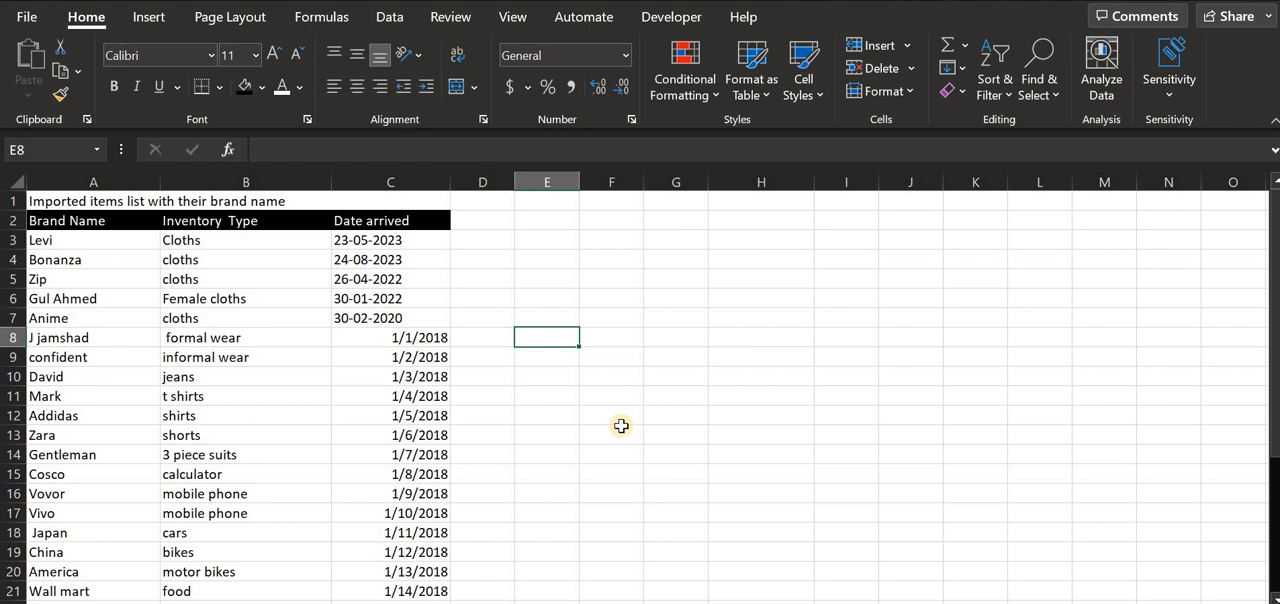
- Examine the brand name, inventory type and arrival date of the entry in row 8
key("Left")
key("Left")
key("Left")
key("Left")
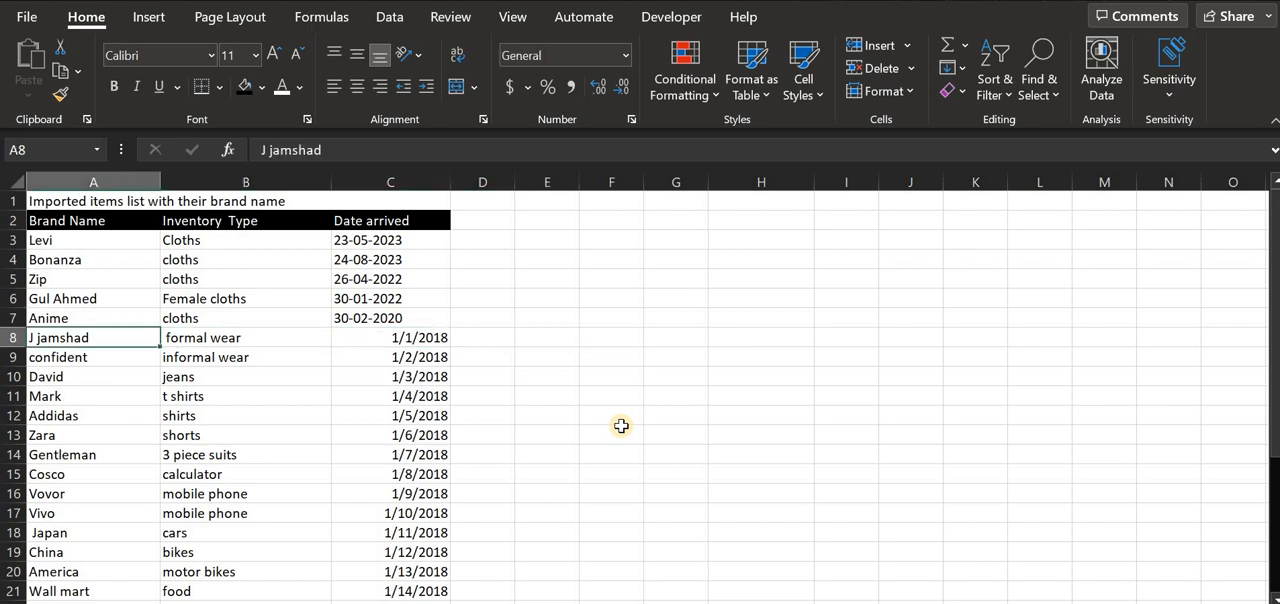
key("Right")
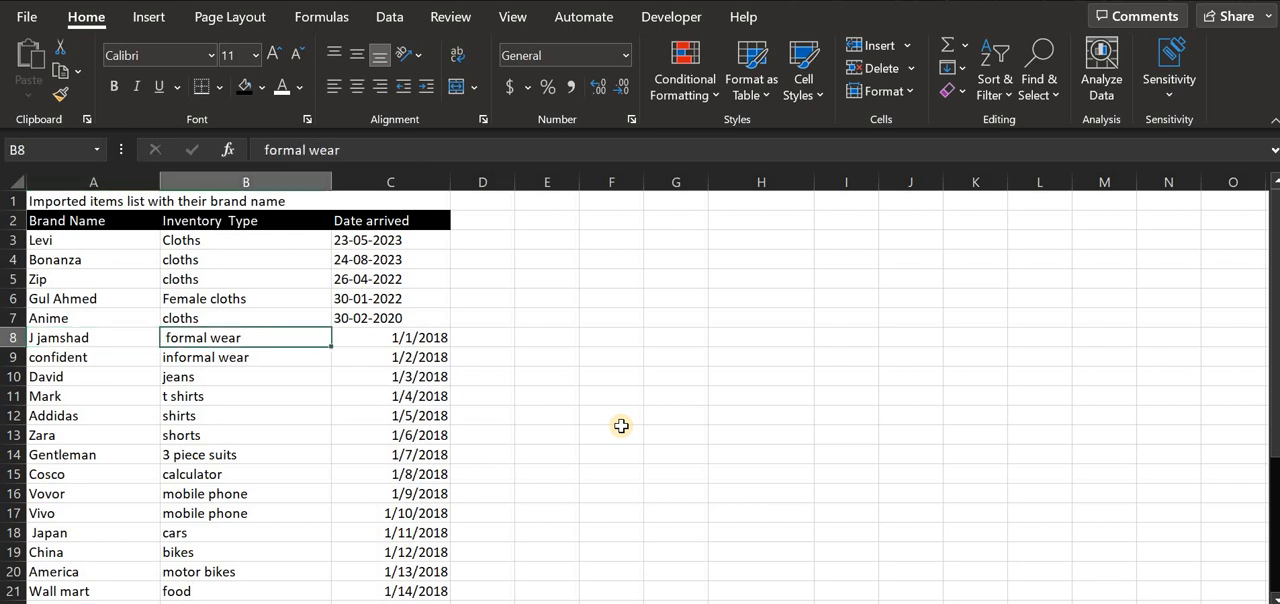
key("Right")
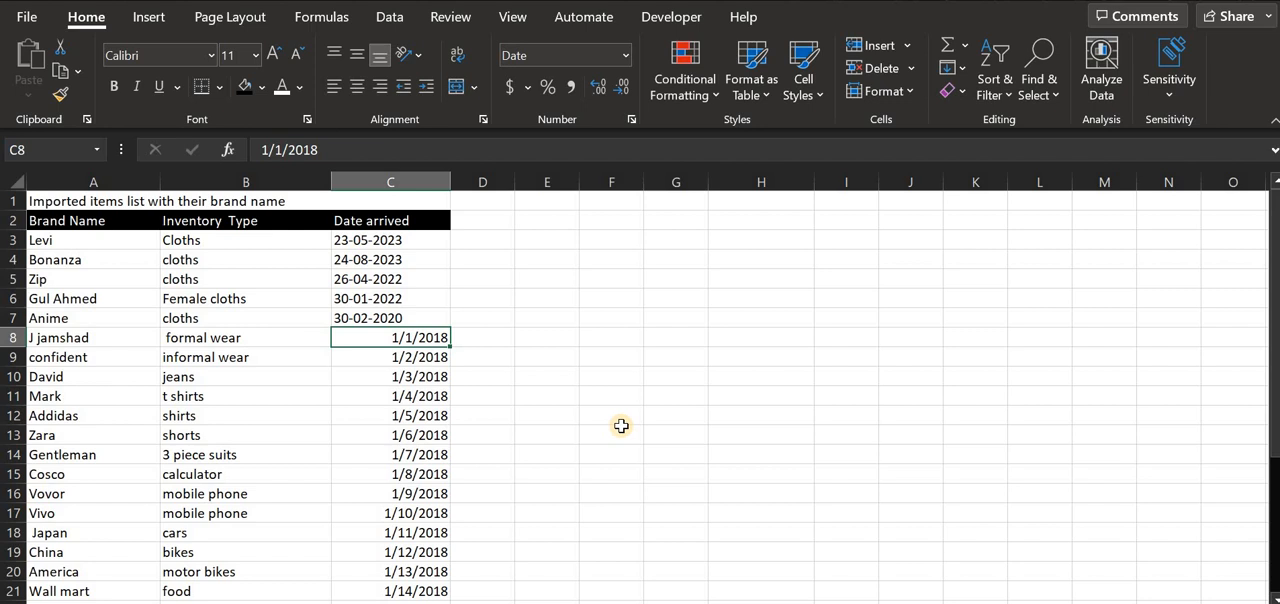
key("Right")
key("Right")
key("Left")
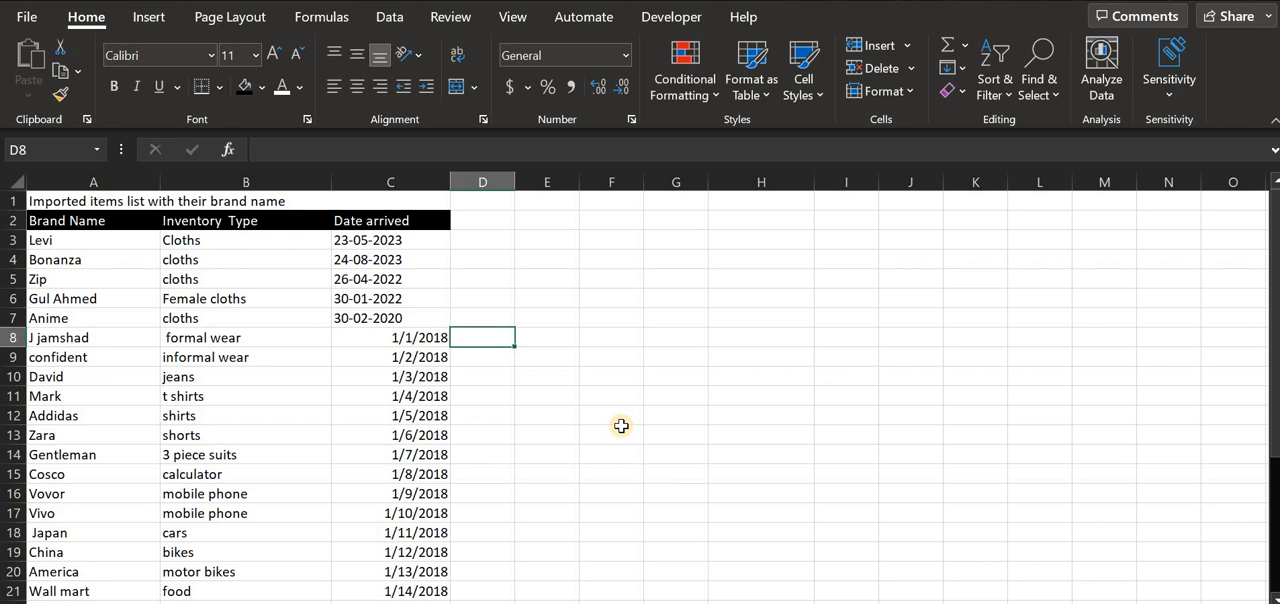
- Start a VLOOKUP formula in cell E7 with E8 as the lookup value
key("Right")
key("Up")
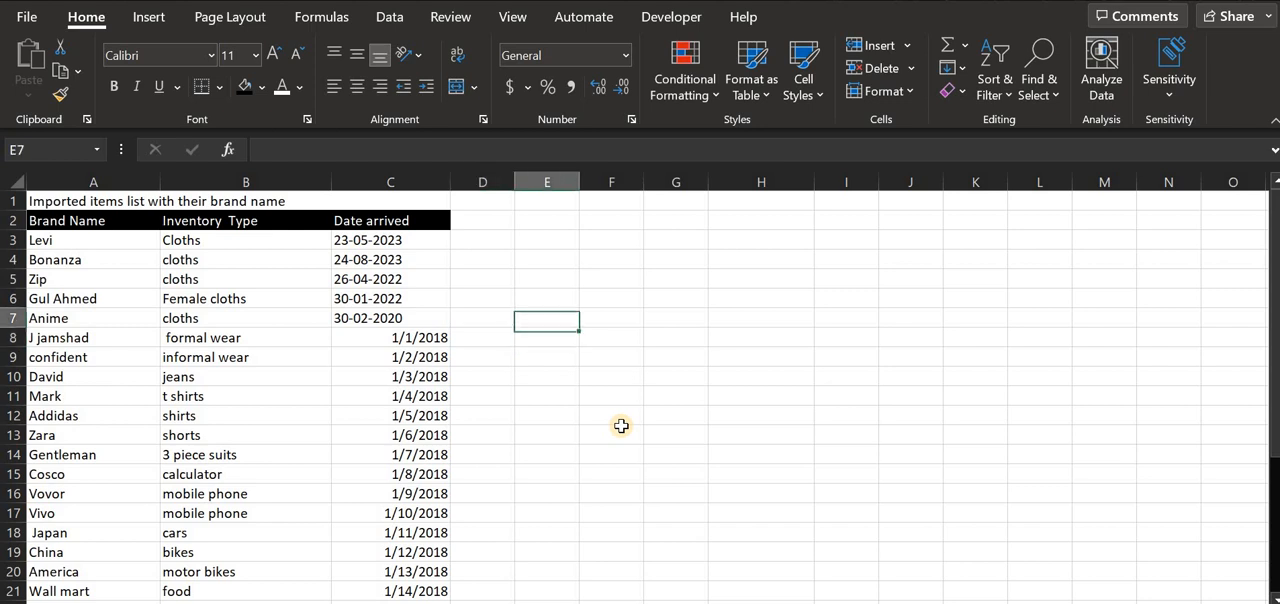
key("Left")
key("Right")
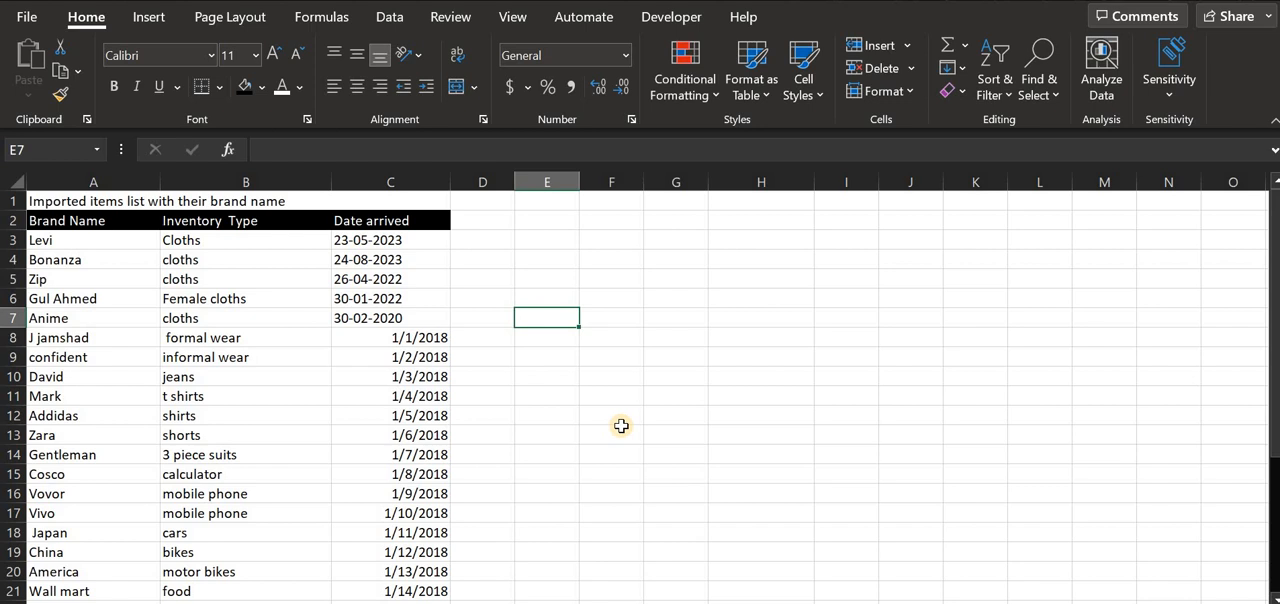
type("=")
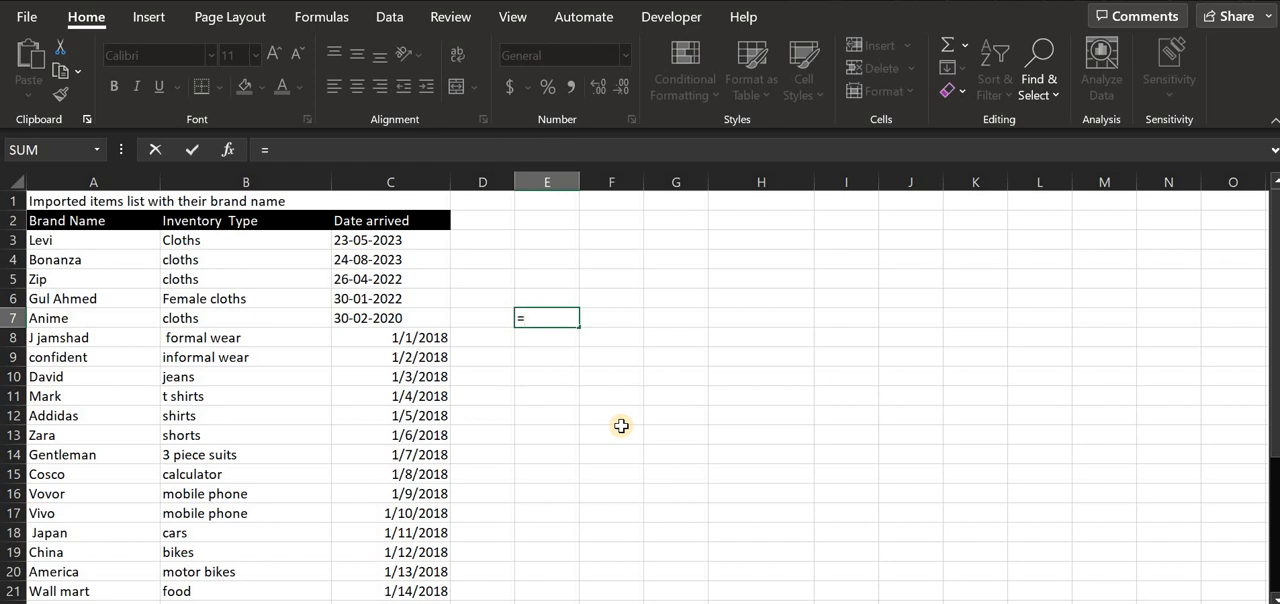
type("vloojk")
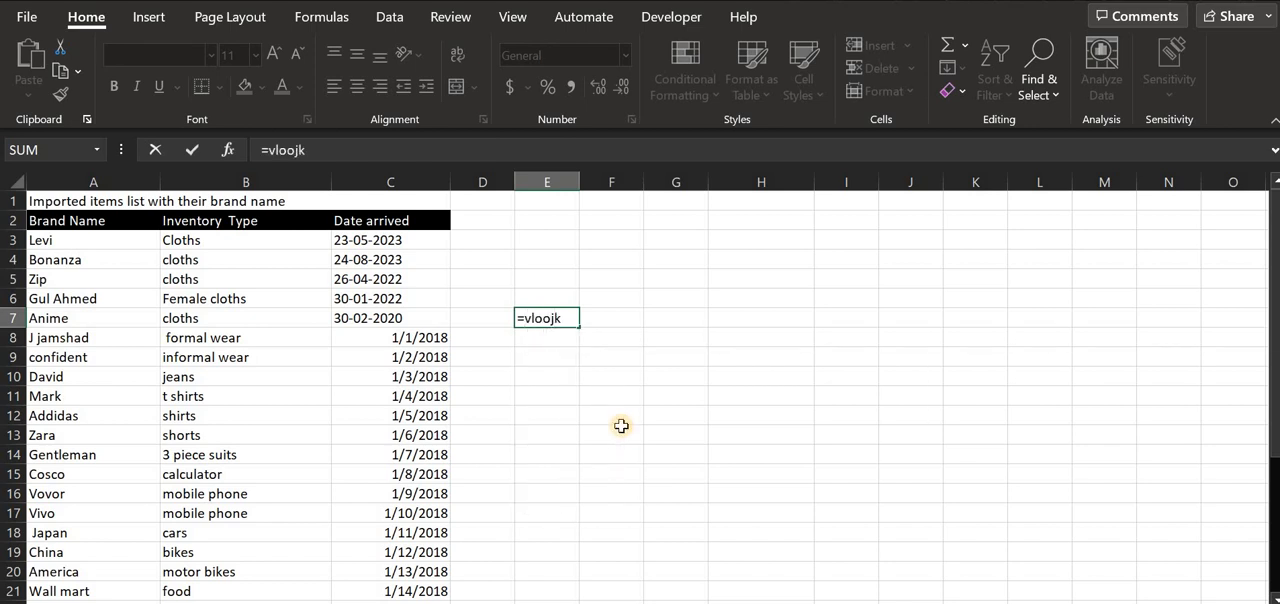
key("BackSpace")
key("BackSpace")
type("kup")
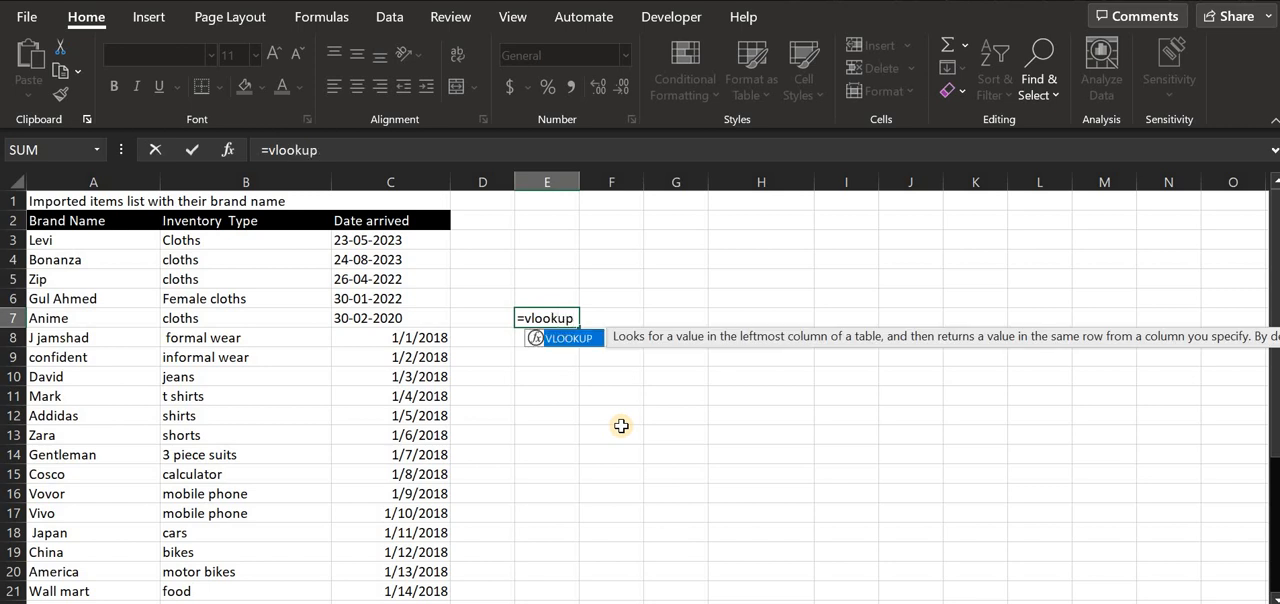
type("(")
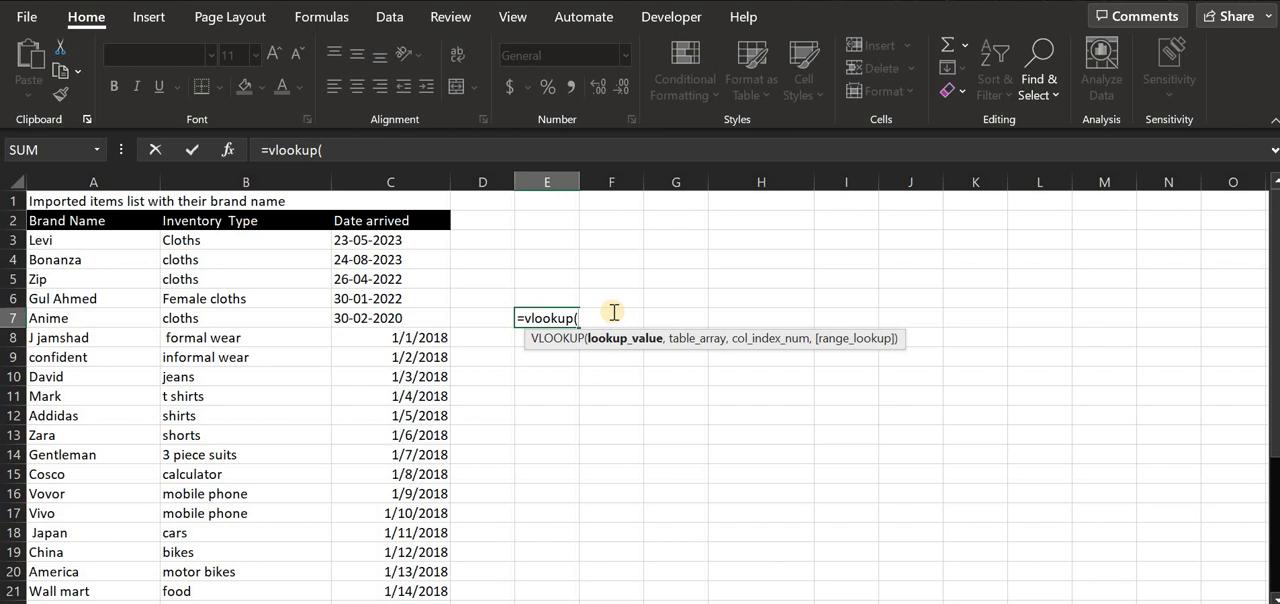
type("e")
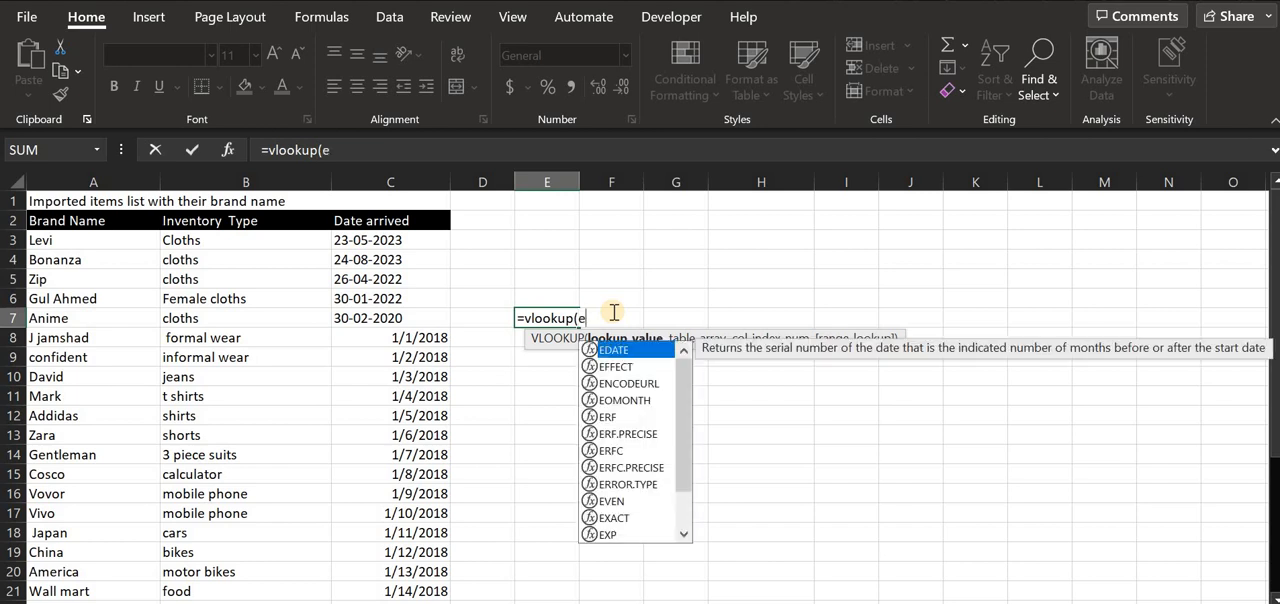
type("8")
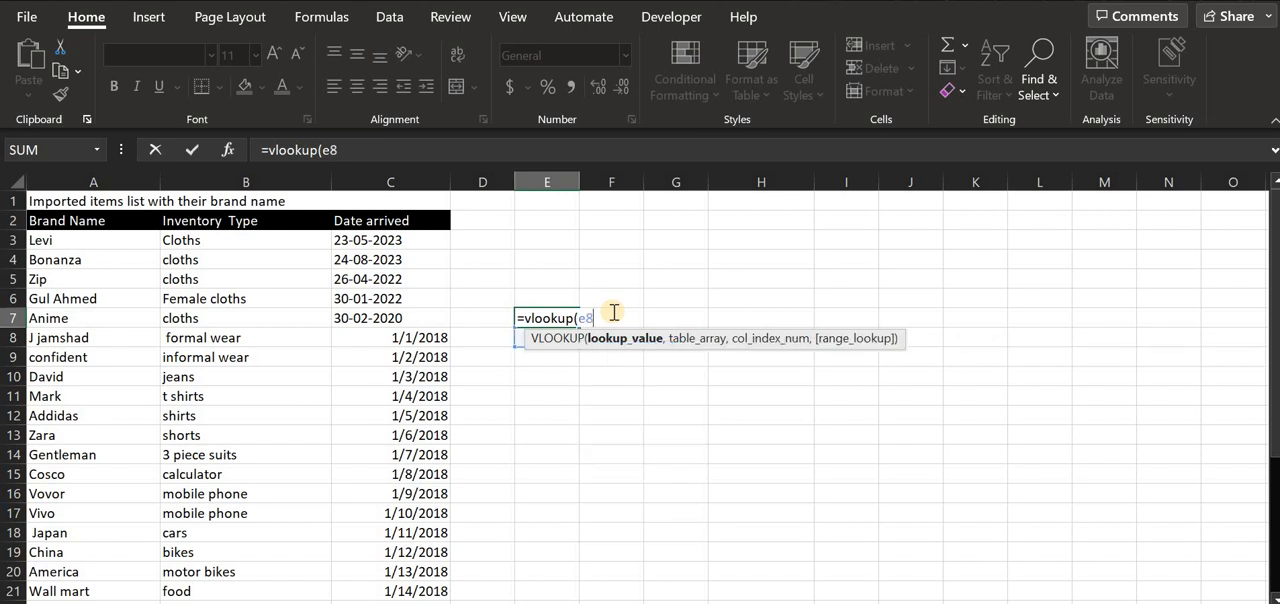
type(",")
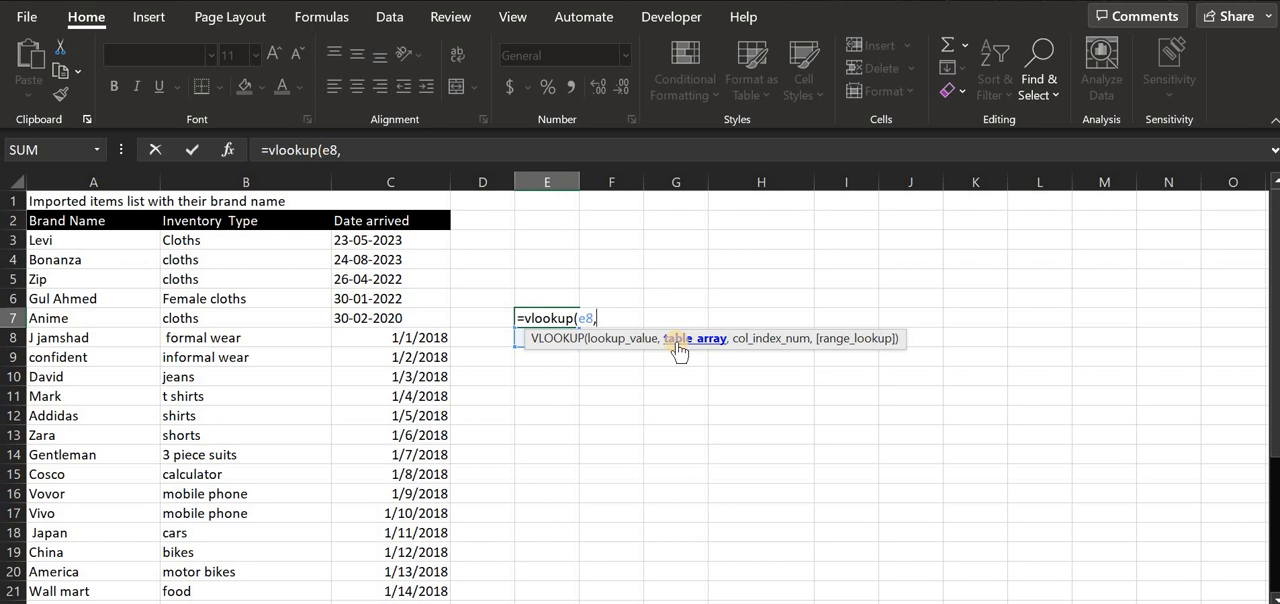
- Set the VLOOKUP table array to the range A3:C21
type("a")
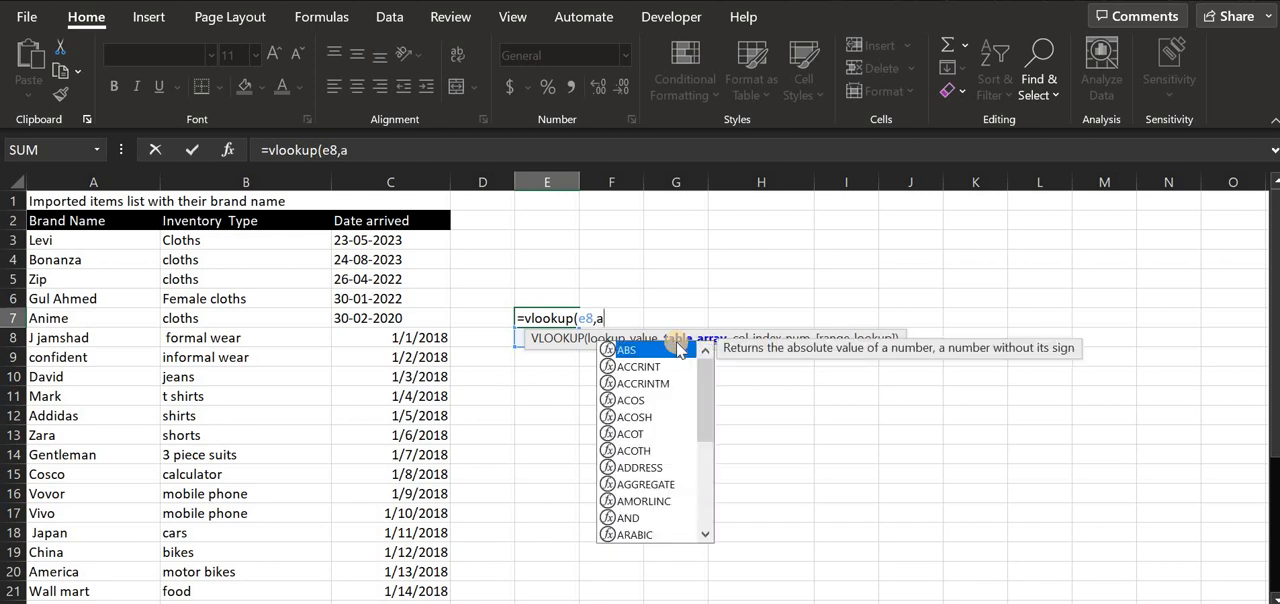
type("3")
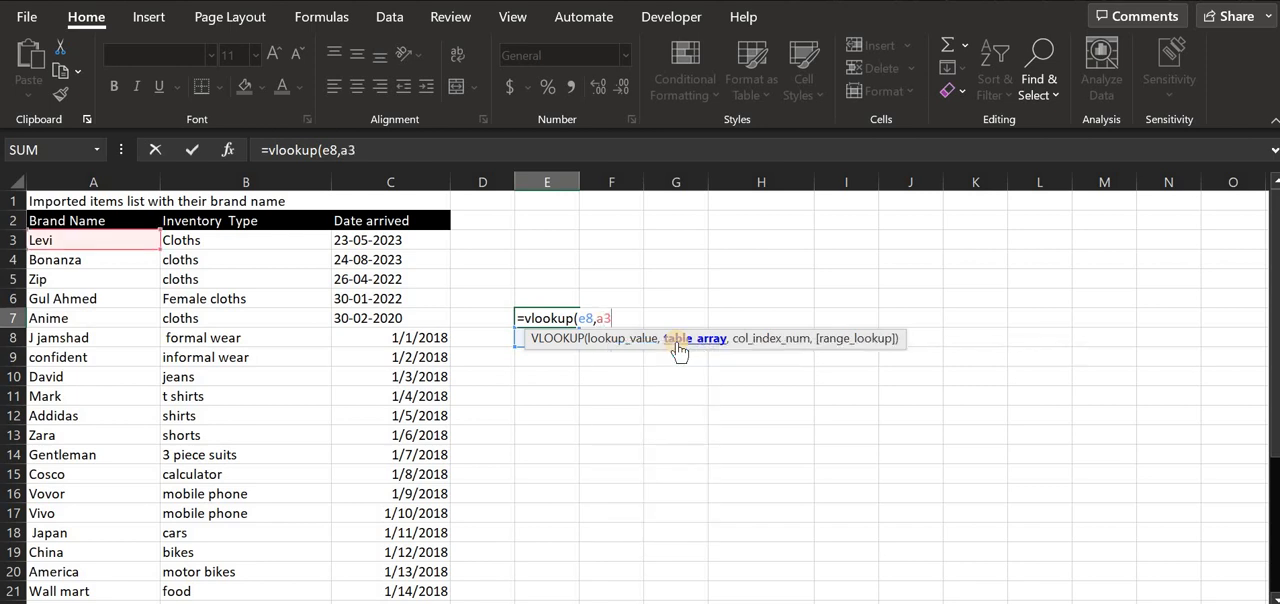
type(":c")
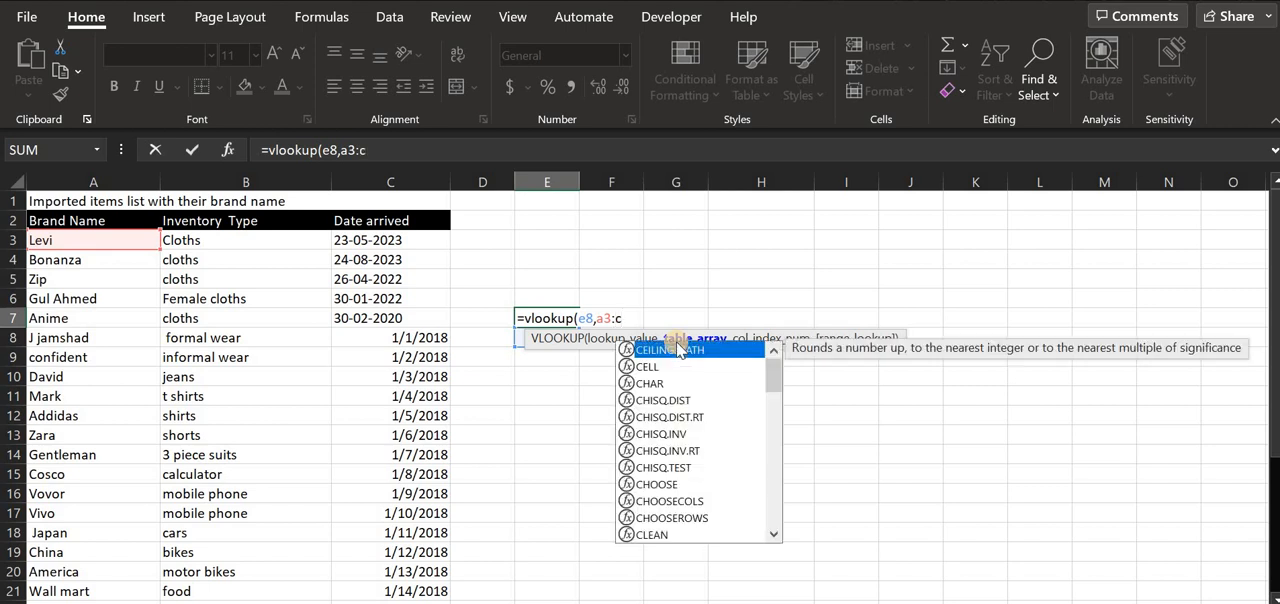
type("21")
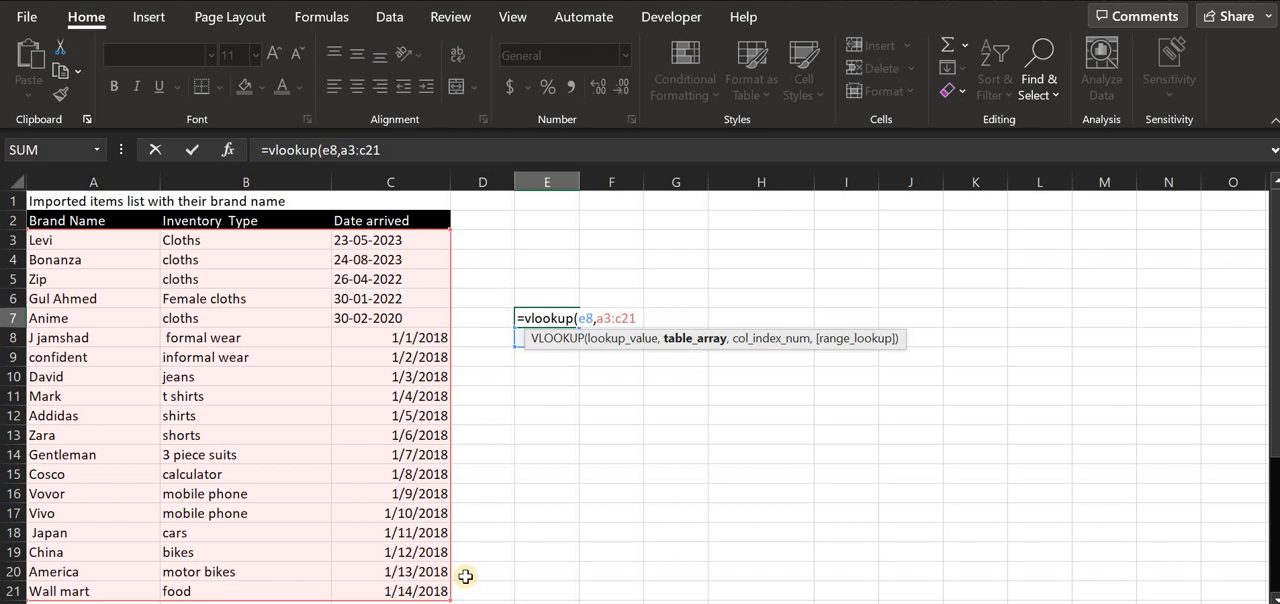
- Complete the VLOOKUP in E7 with column index 3 and an empty range-lookup argument, and check the entered formula
type(",3")
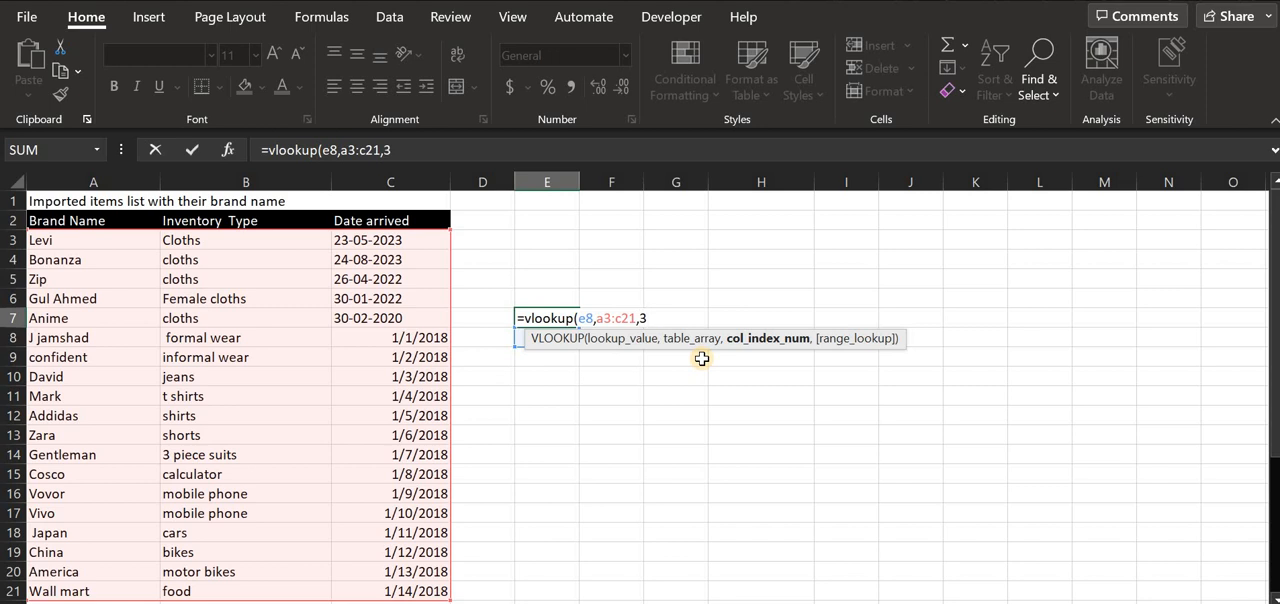
type(",")
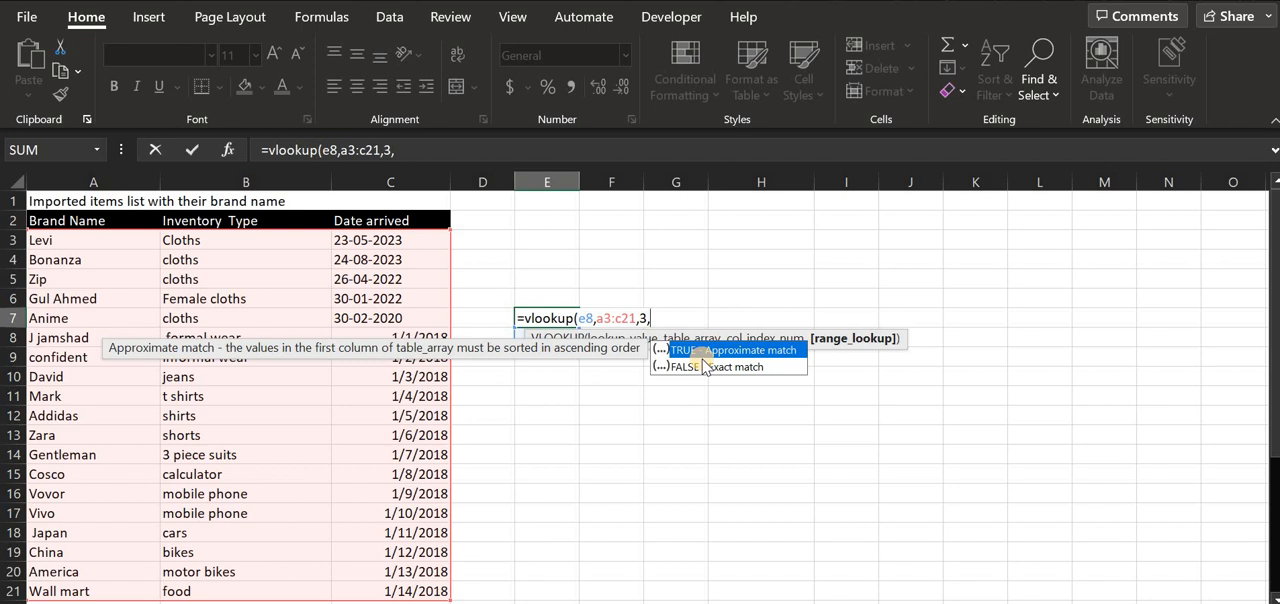
left_click(705, 366)
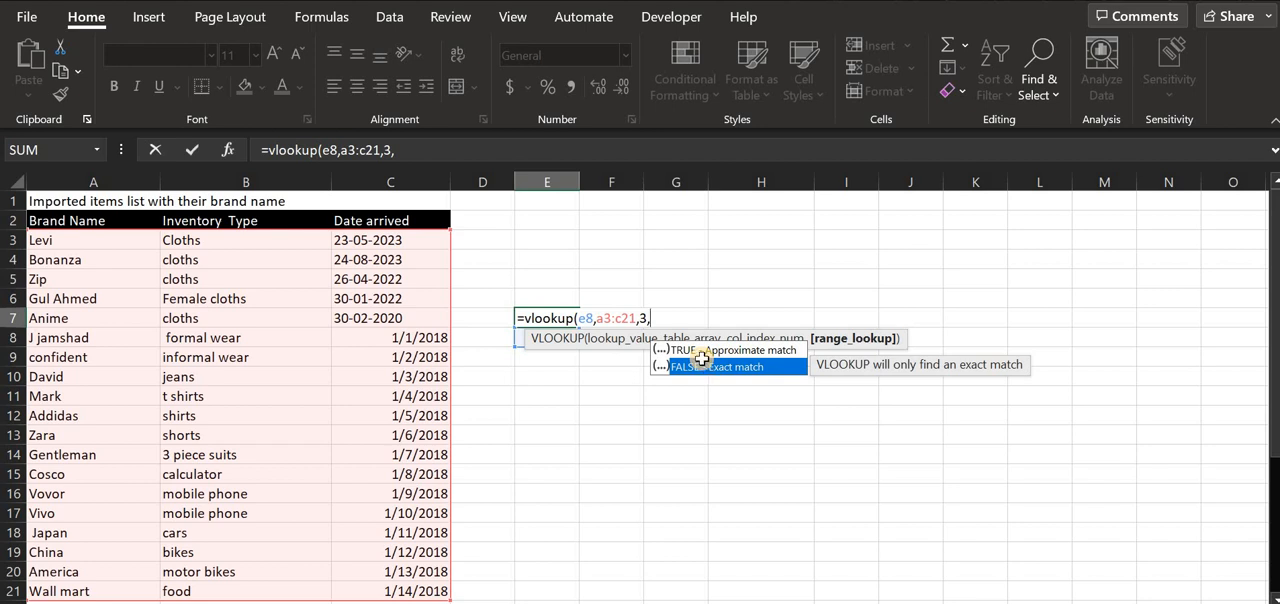
key("Return")
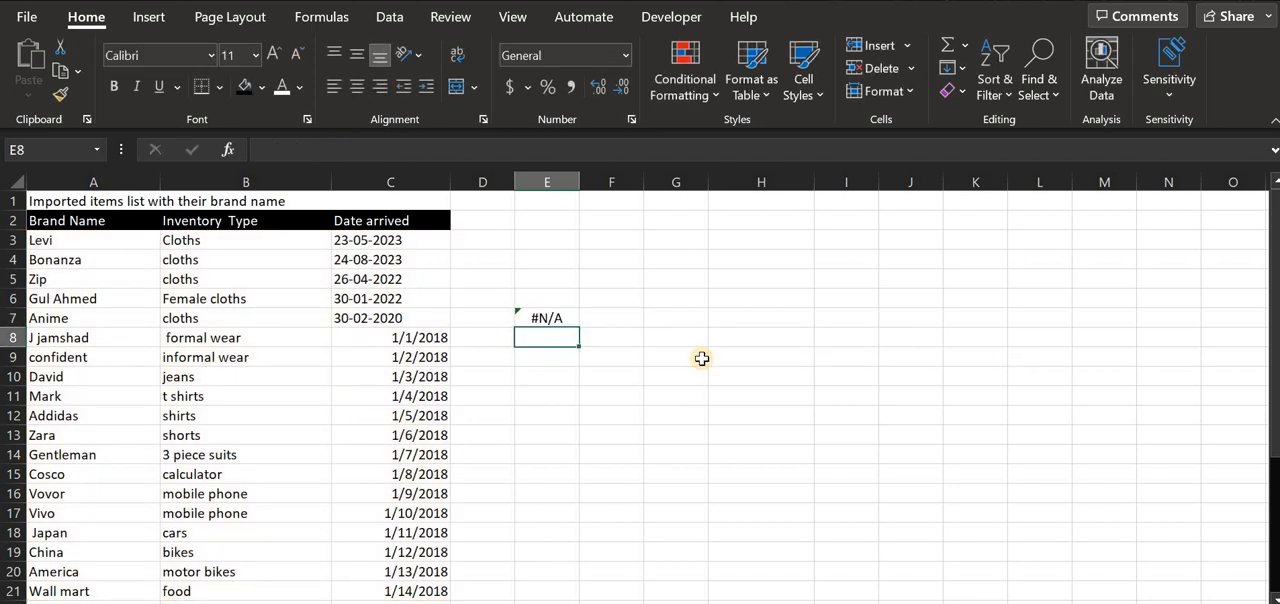
double_click(532, 318)
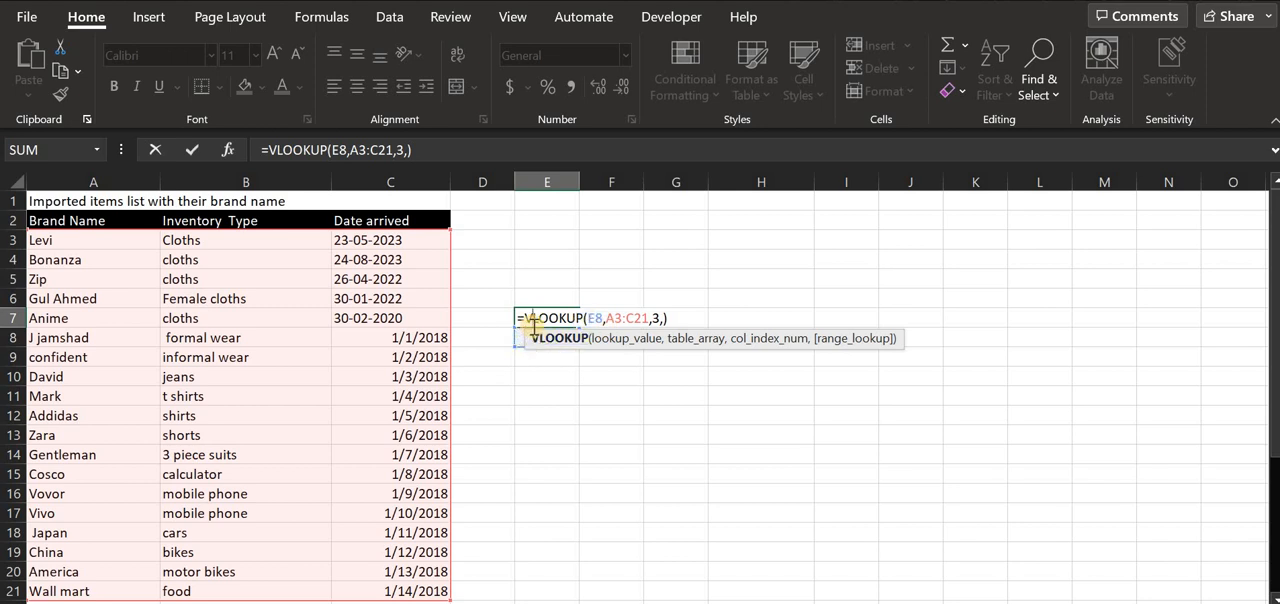
key("Return")
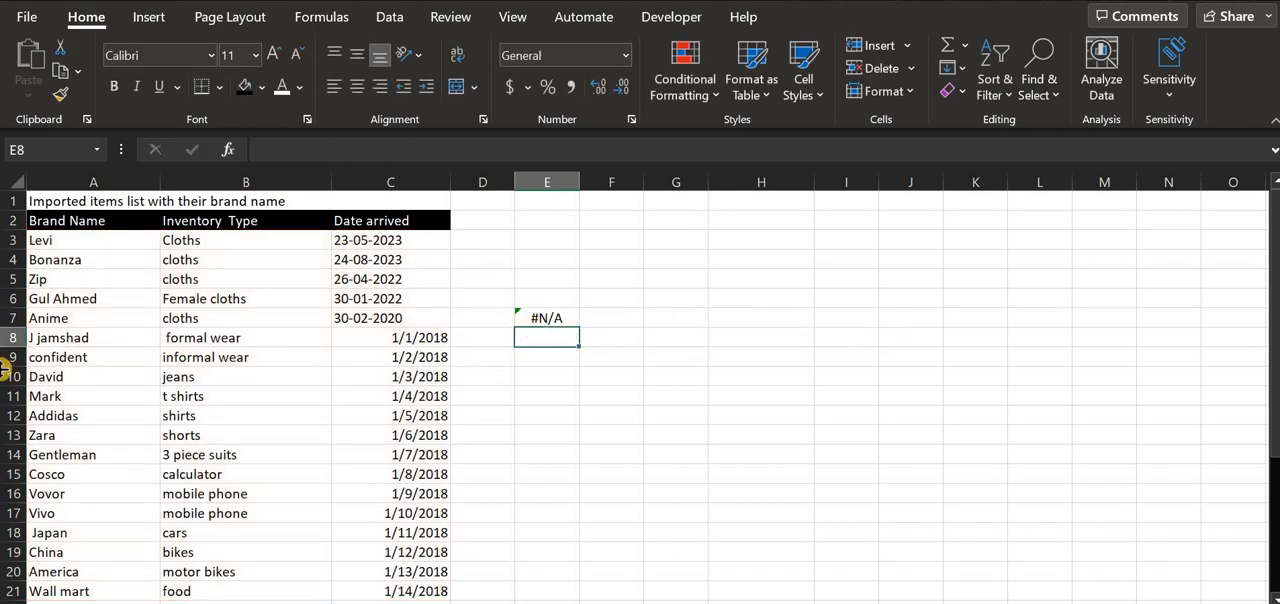
- Copy the brand name from cell A10 into the lookup cell E8
left_click(75, 298)
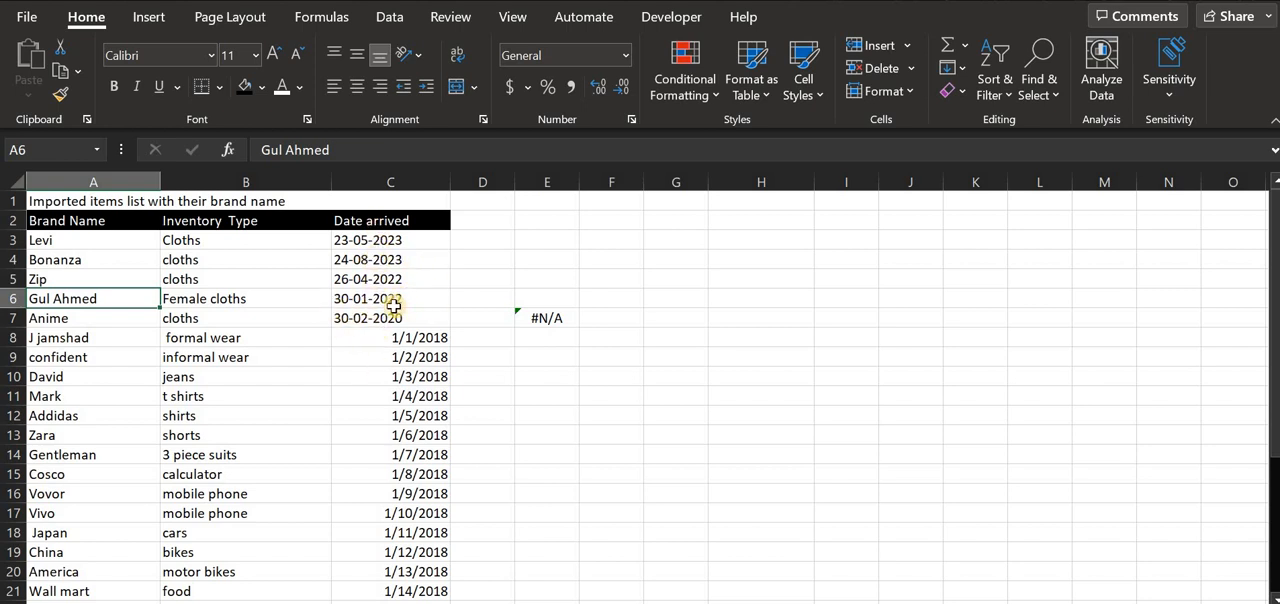
left_click(66, 379)
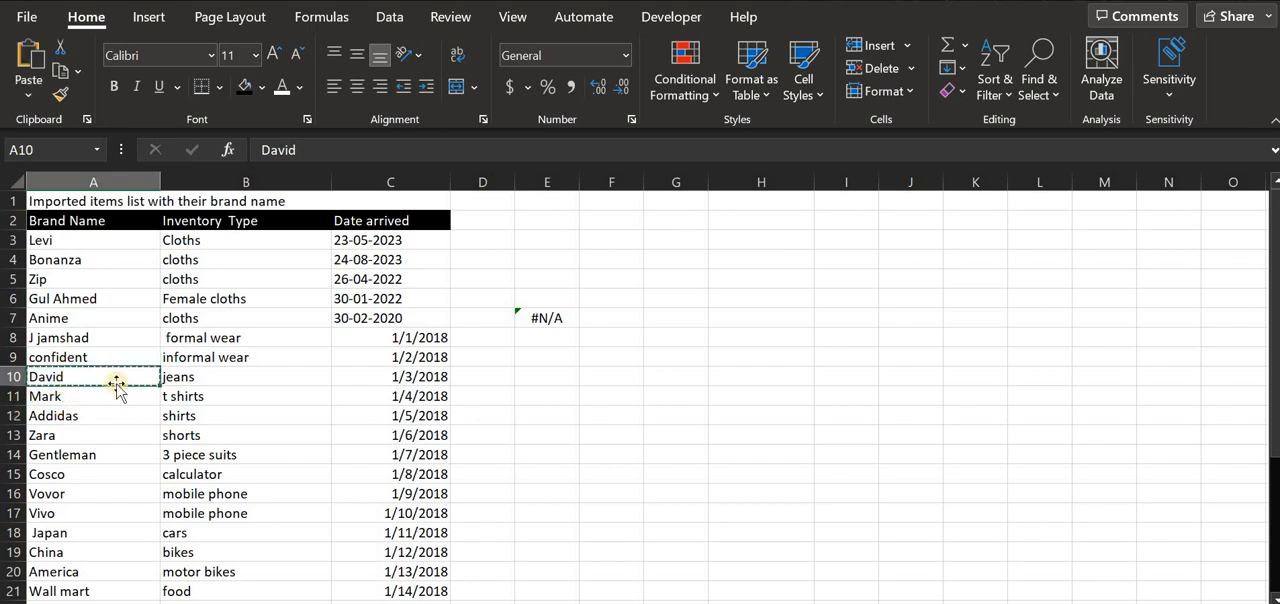
key("ctrl+c")
left_click(540, 337)
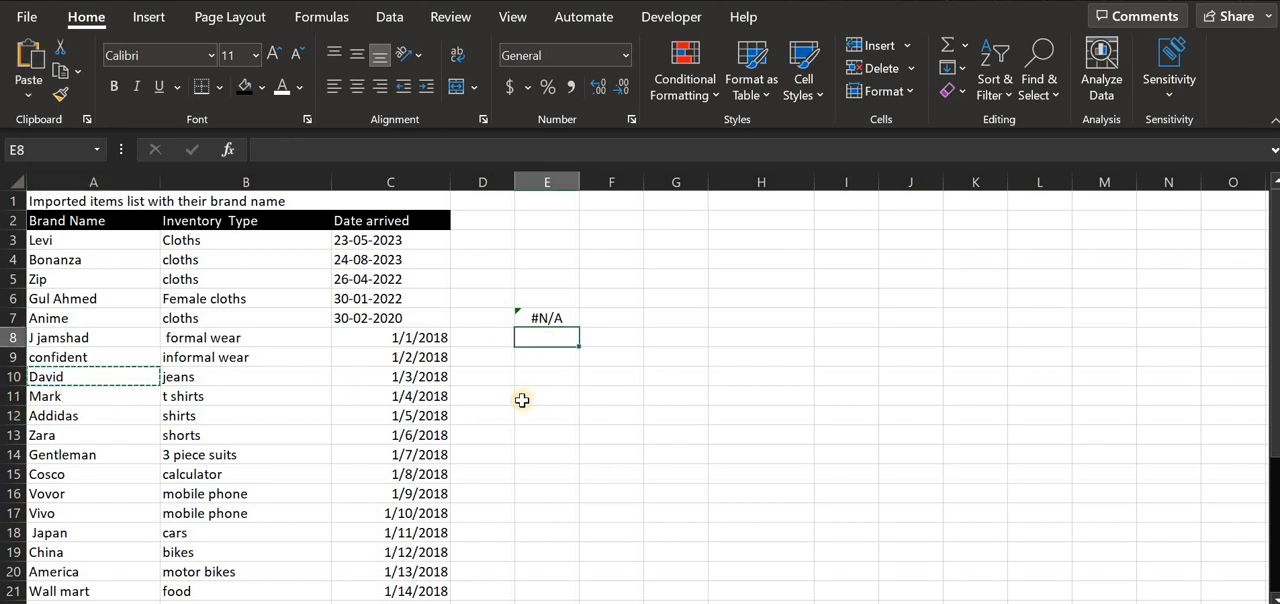
key("ctrl+v")
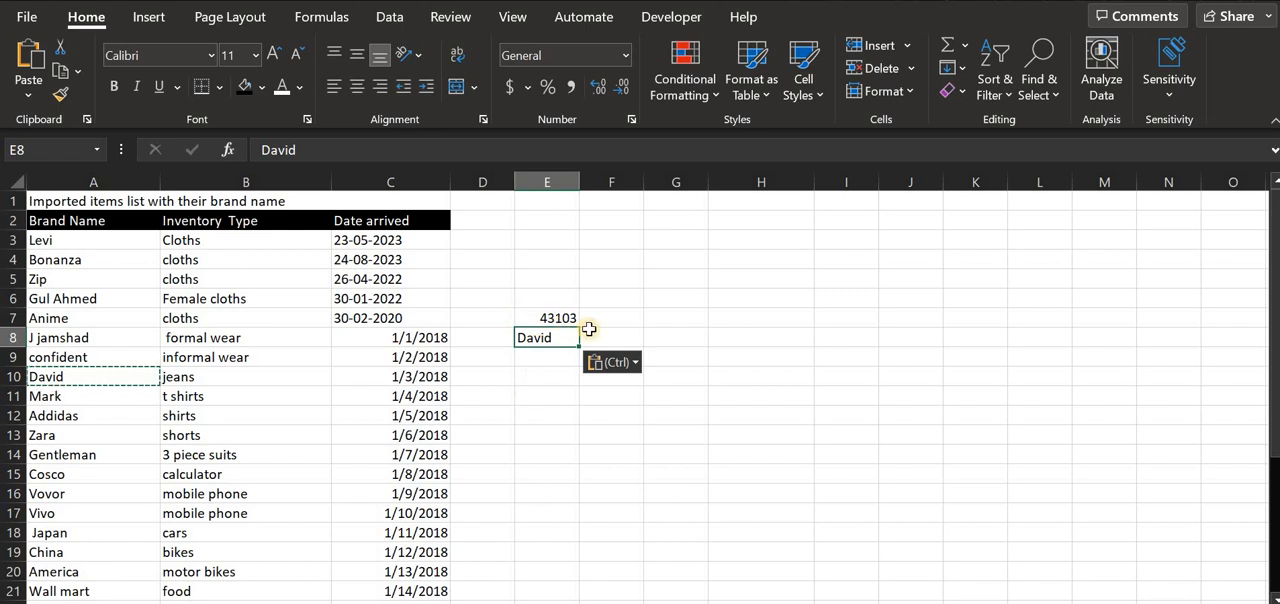
- Format the VLOOKUP result in E7 as Long Date
left_click(552, 316)
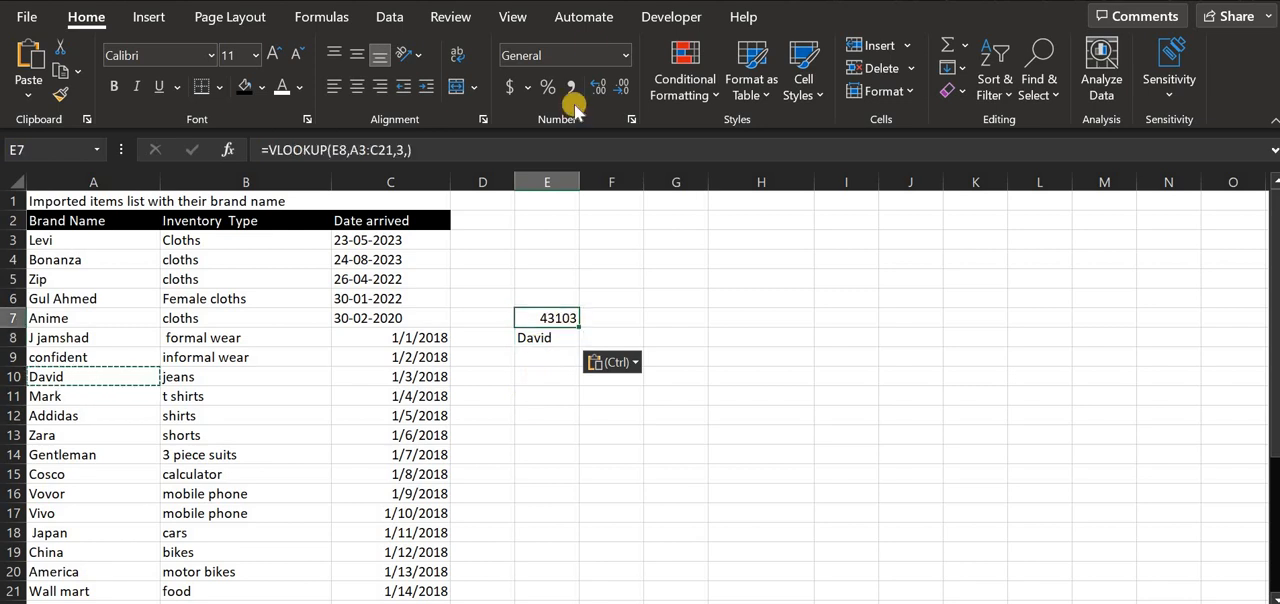
left_click(625, 55)
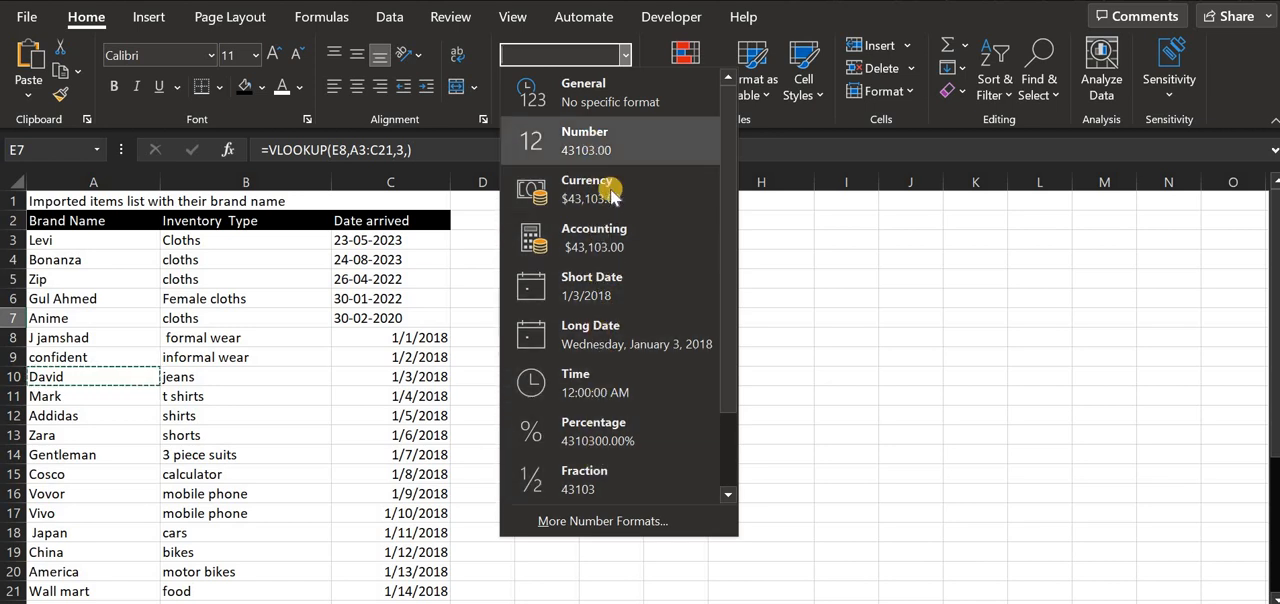
left_click(622, 330)
- Replace the lookup value in E8 with a copy of the brand name Gentleman from A14
left_click(606, 339)
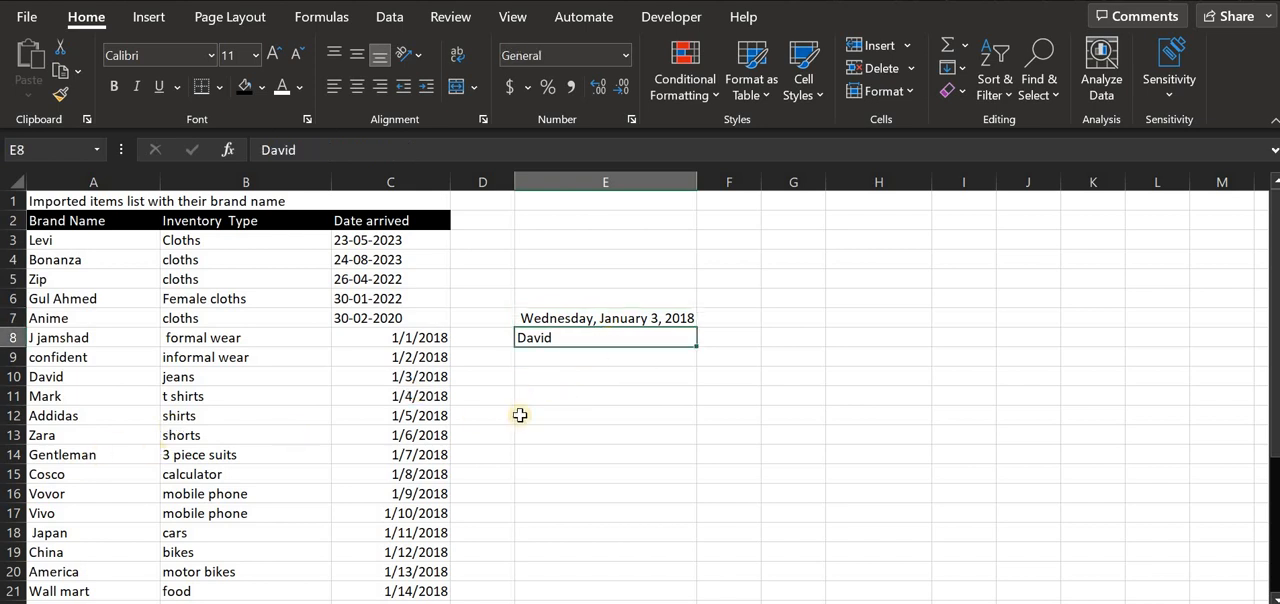
key("BackSpace")
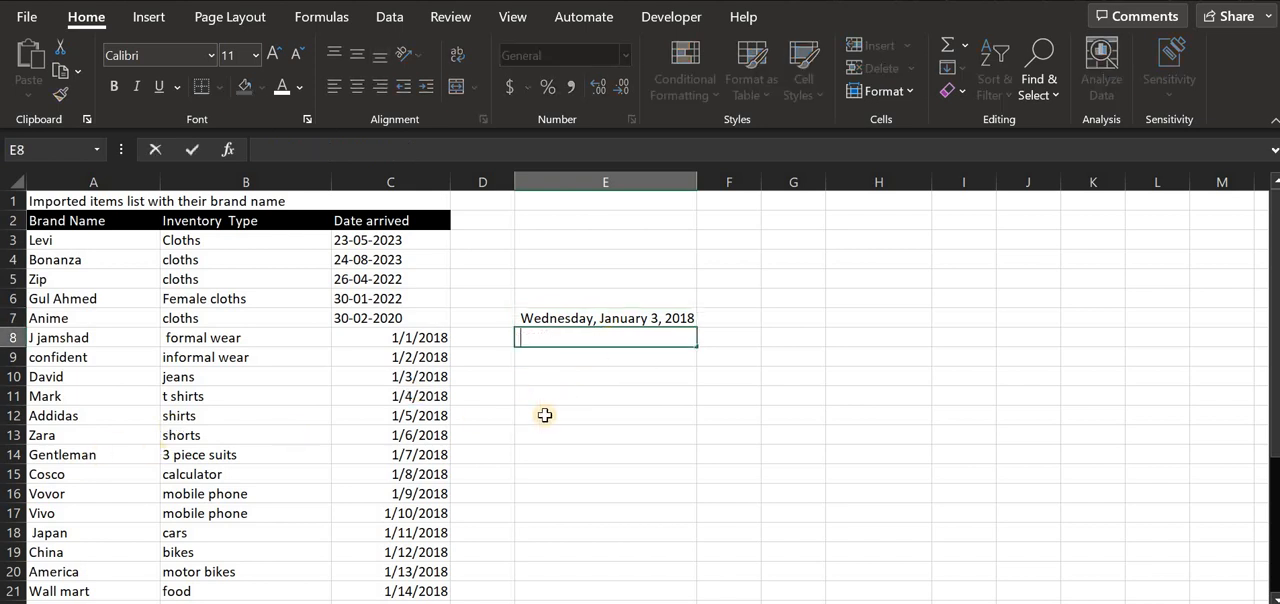
left_click(79, 458)
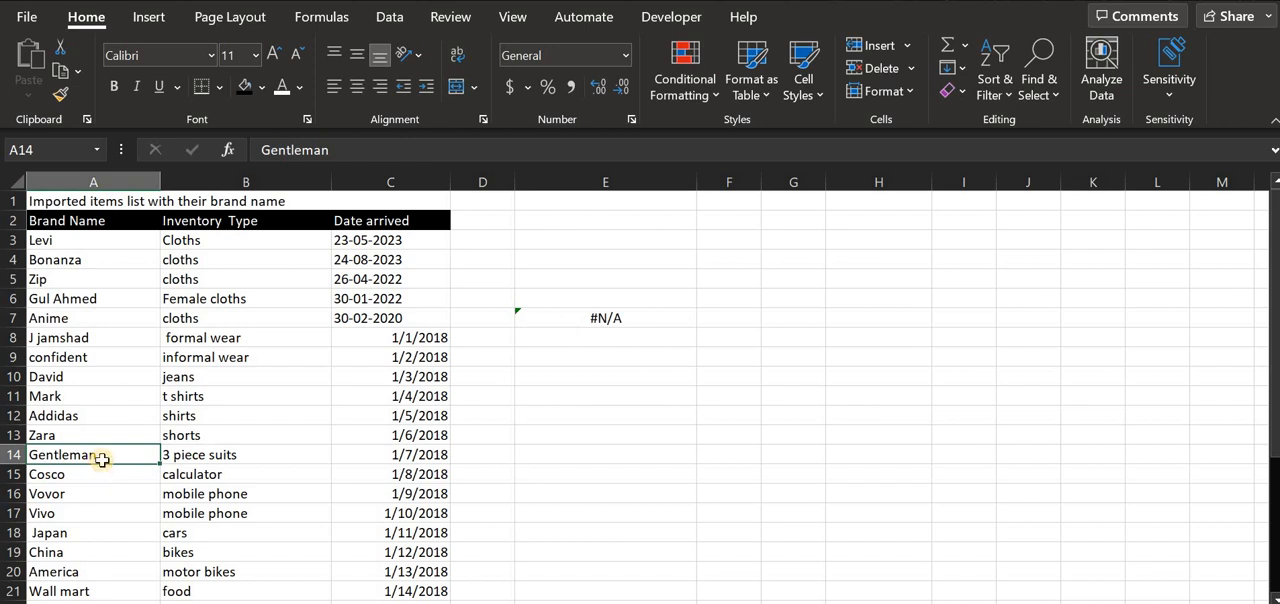
key("ctrl+c")
left_click(612, 336)
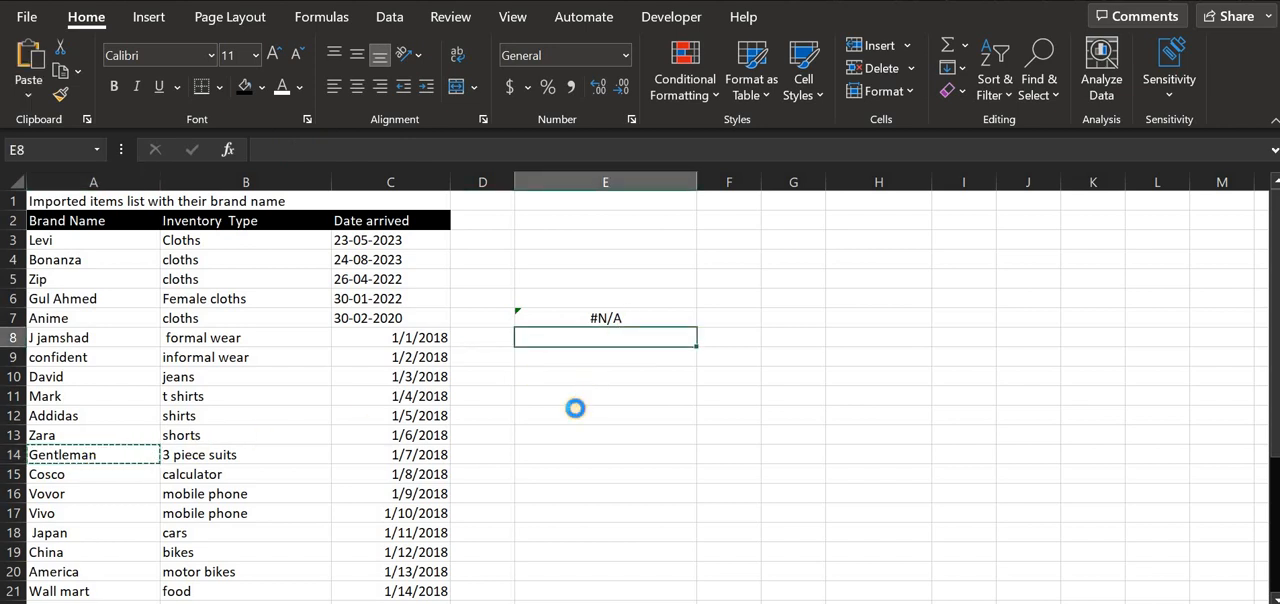
key("ctrl+v")
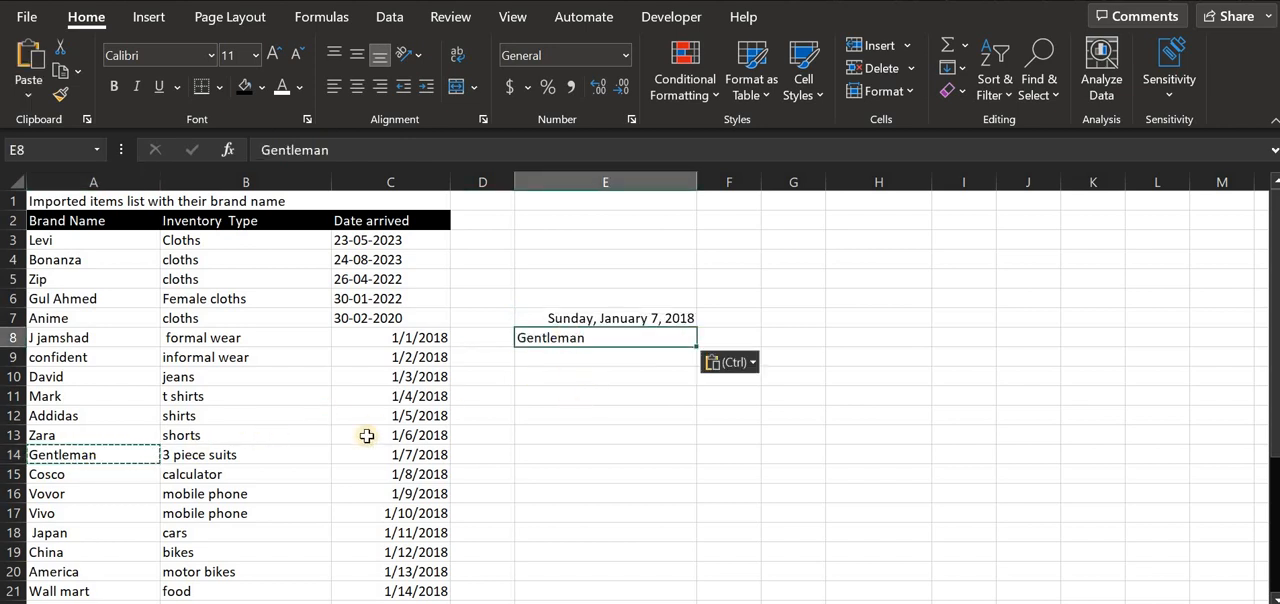